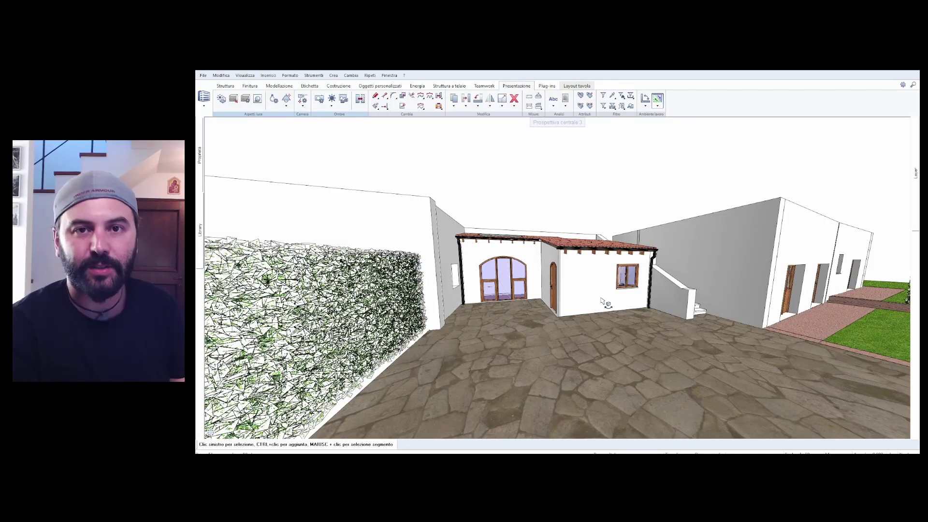
- Move the perspective into the building and turn it toward the red wall, ceiling beams and hob
{"action": "scroll", "coordinate": [601, 301], "scroll_direction": "up", "scroll_amount": 6}
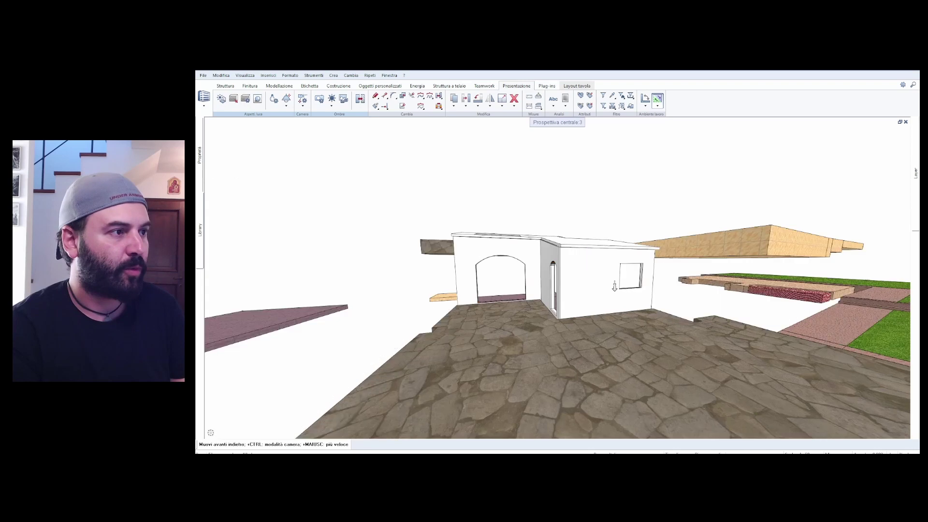
{"action": "scroll", "coordinate": [638, 250], "scroll_direction": "up", "scroll_amount": 2}
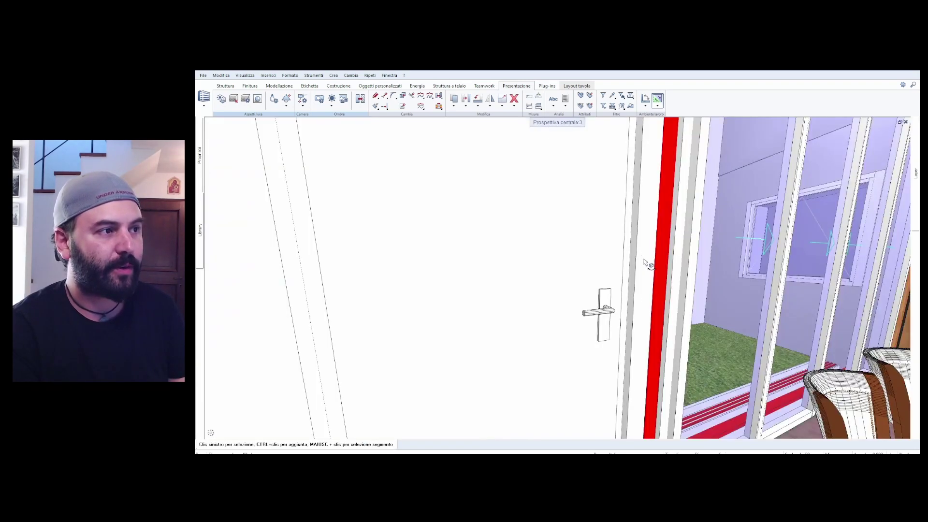
{"action": "scroll", "coordinate": [629, 283], "scroll_direction": "down", "scroll_amount": 3}
{"action": "scroll", "coordinate": [629, 285], "scroll_direction": "up", "scroll_amount": 3}
{"action": "scroll", "coordinate": [629, 290], "scroll_direction": "down", "scroll_amount": 4}
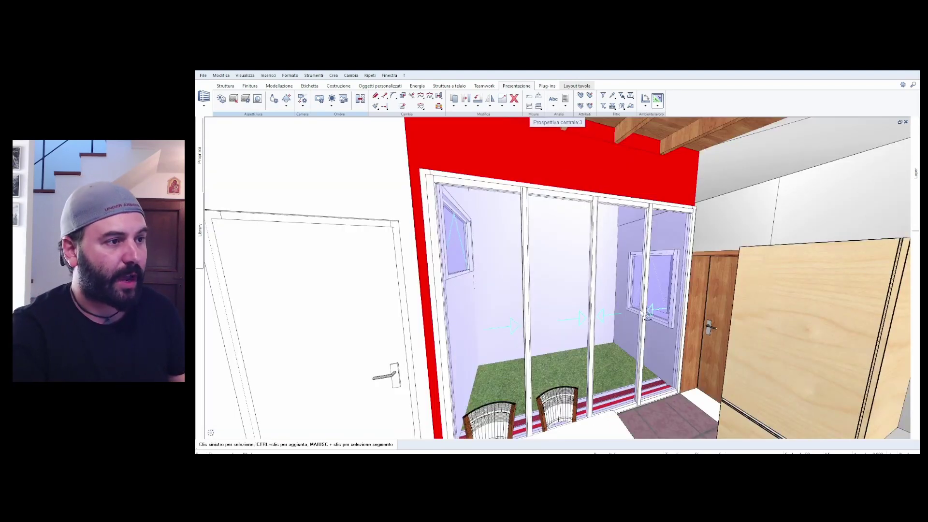
{"action": "middle_click_drag", "start_coordinate": [658, 324], "coordinate": [774, 326]}
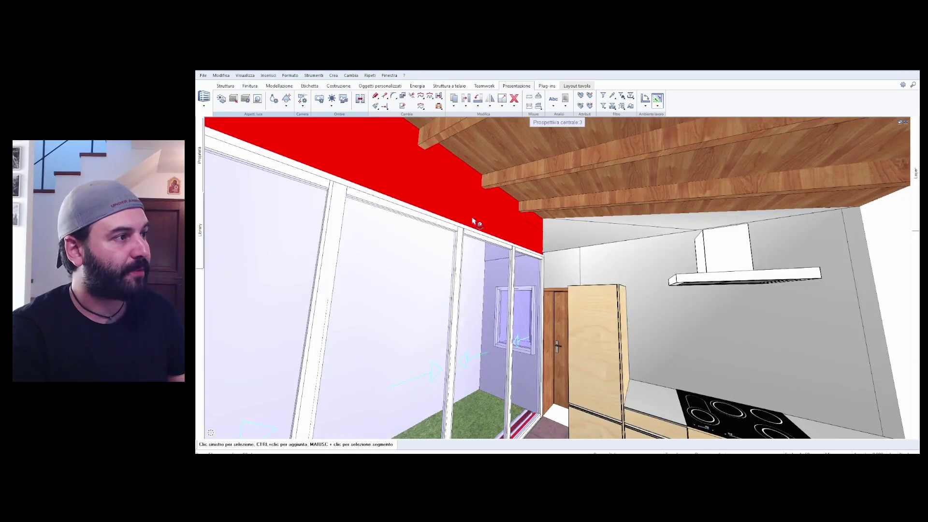
- Assign bianco.surf to each layer of the red kitchen wall and apply the change
{"action": "double_click", "coordinate": [498, 218]}
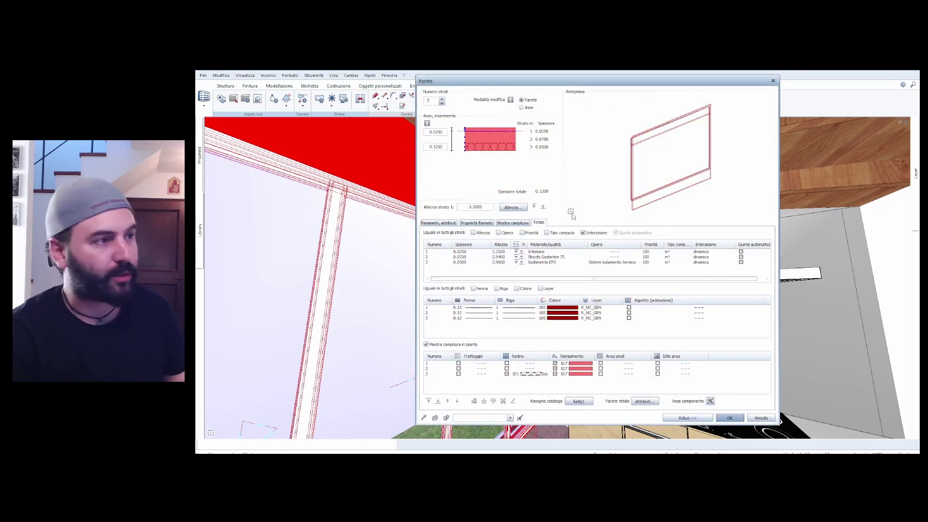
{"action": "left_click", "coordinate": [636, 310]}
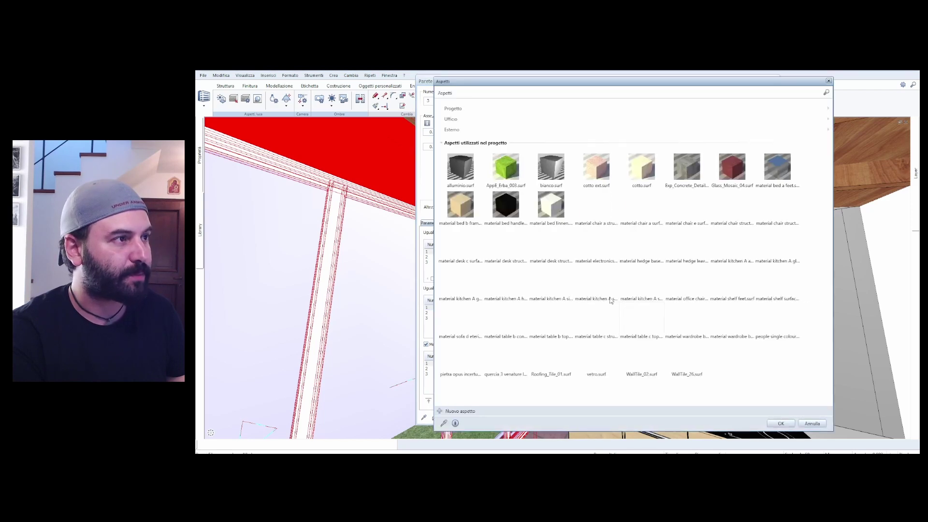
{"action": "left_click", "coordinate": [780, 424]}
{"action": "left_click", "coordinate": [659, 312]}
{"action": "left_click", "coordinate": [772, 424]}
{"action": "left_click", "coordinate": [629, 259]}
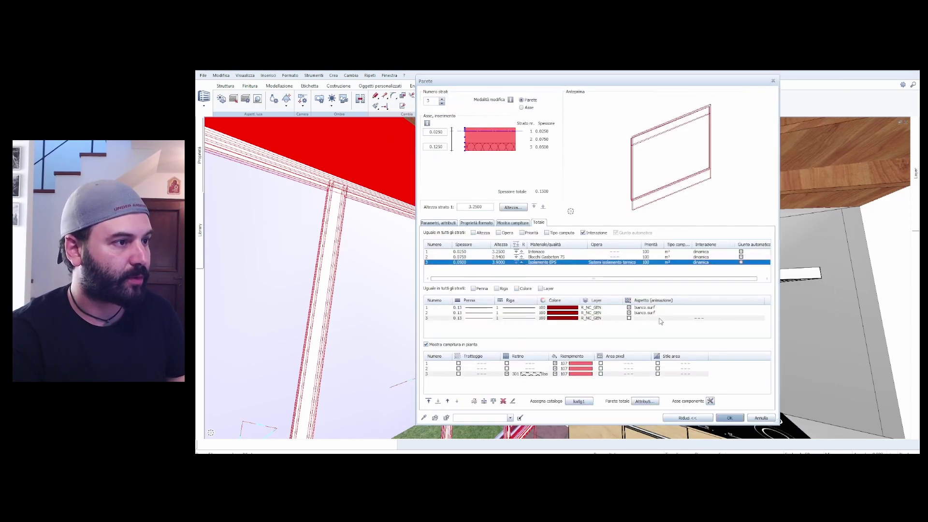
{"action": "left_click", "coordinate": [779, 424]}
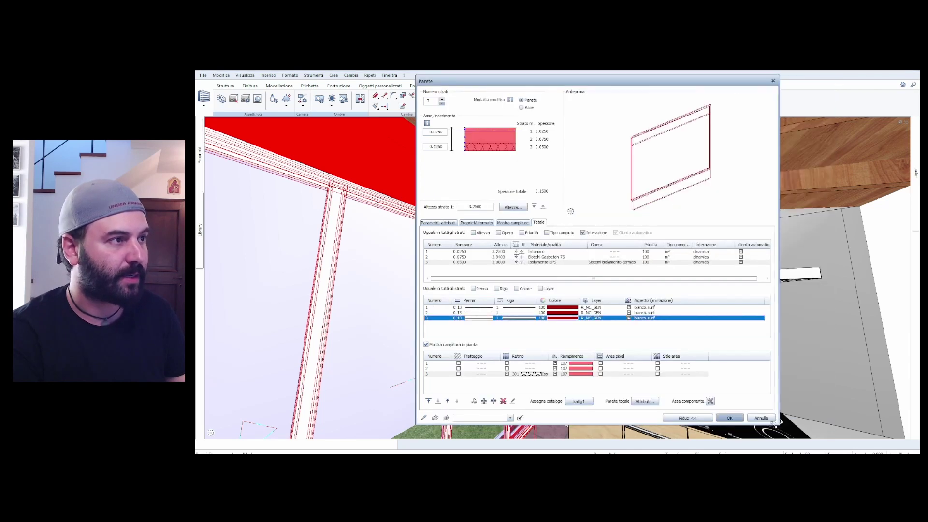
{"action": "left_click", "coordinate": [730, 418]}
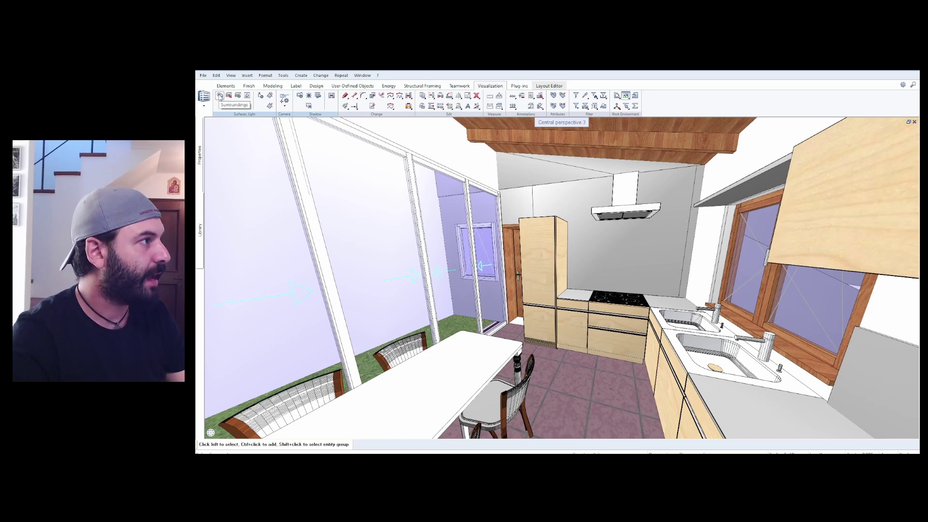
{"action": "left_click", "coordinate": [220, 96]}
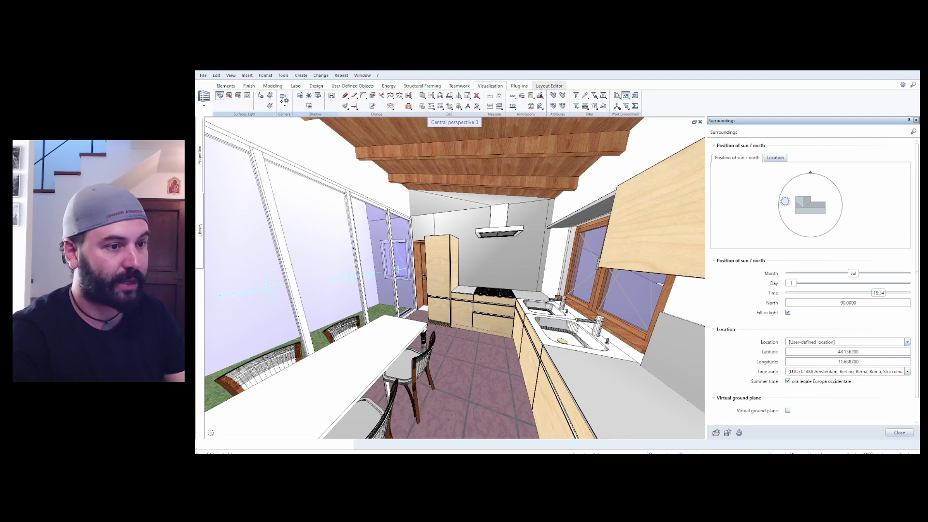
{"action": "left_click", "coordinate": [899, 432]}
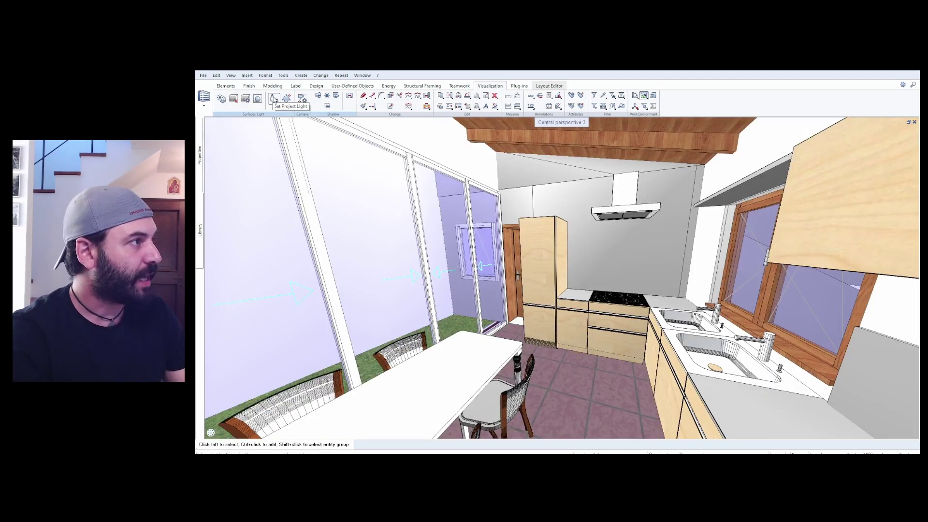
- Switch on all four project lights in the Set Project Light palette, then close it
{"action": "left_click", "coordinate": [274, 98]}
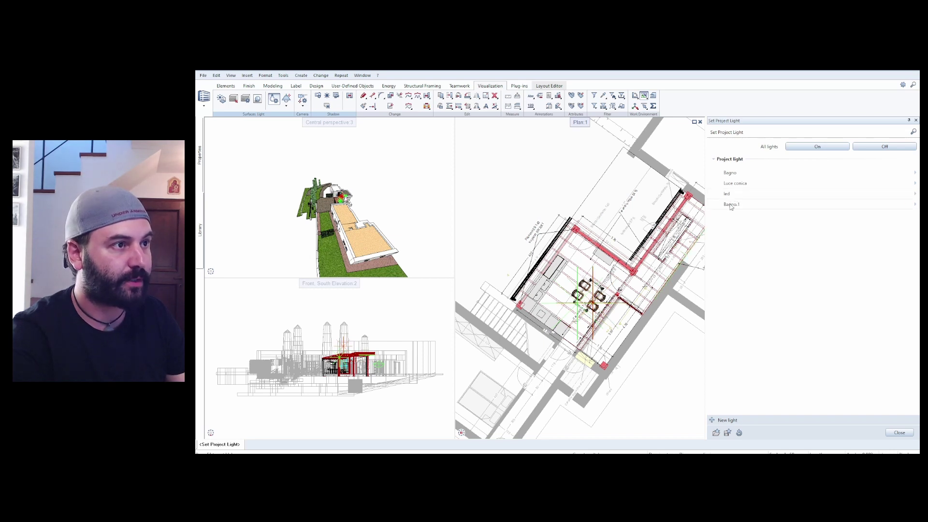
{"action": "middle_click_drag", "start_coordinate": [346, 202], "coordinate": [372, 237]}
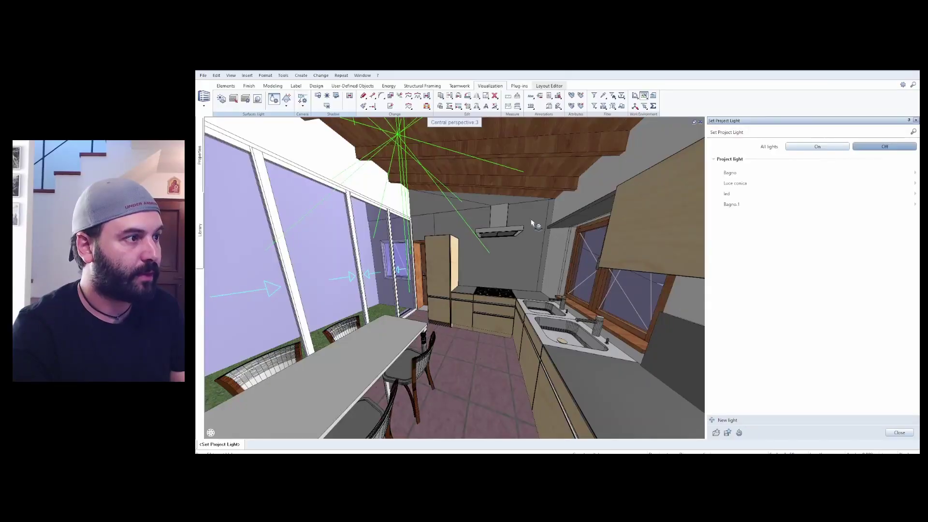
{"action": "left_click", "coordinate": [817, 147]}
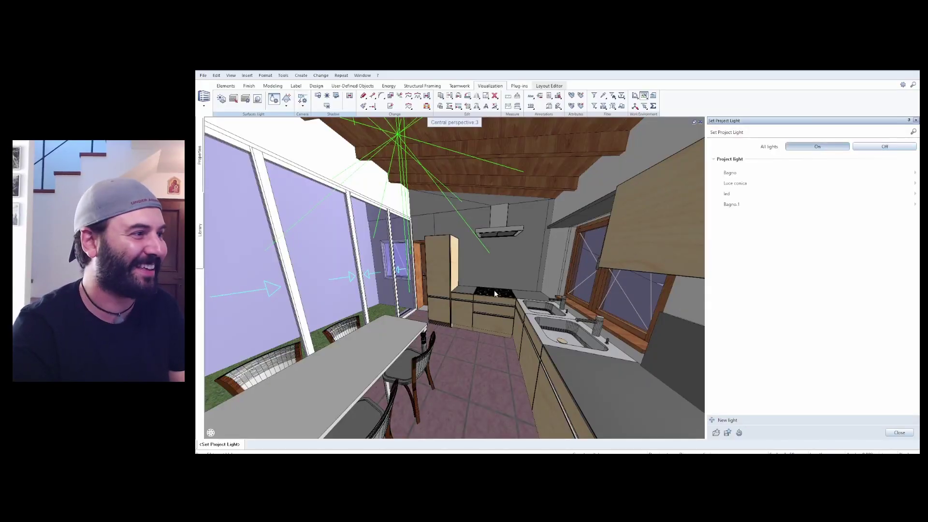
{"action": "key", "text": "Escape"}
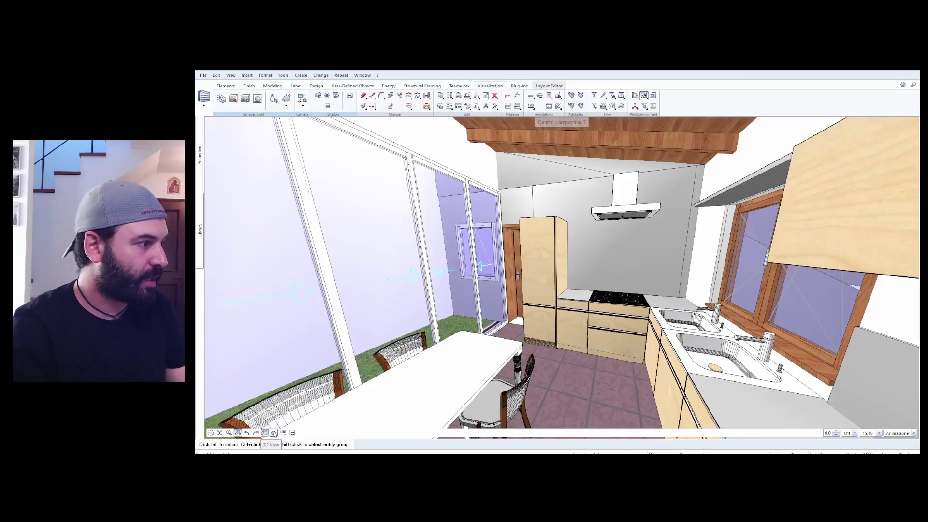
- Set the camera target point Y to 0 in the 3D view settings, then close them
{"action": "left_click", "coordinate": [273, 433]}
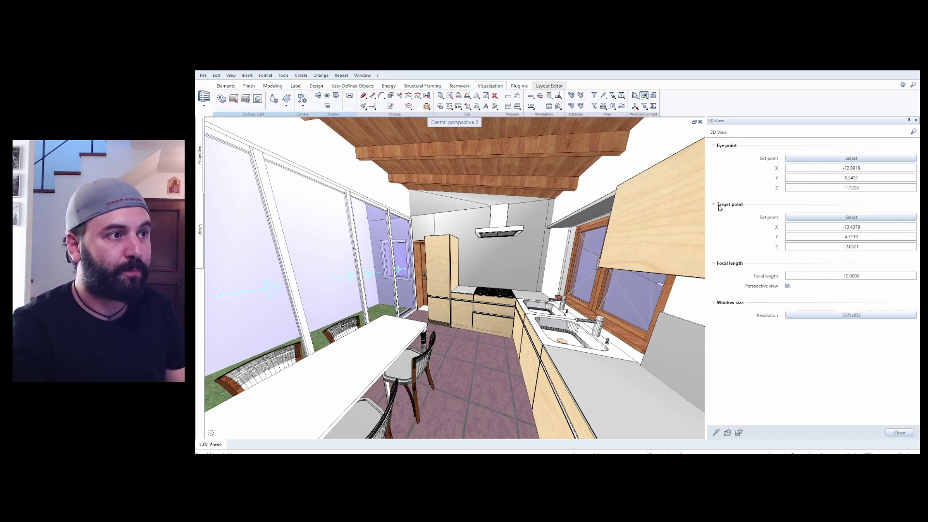
{"action": "left_click", "coordinate": [829, 235]}
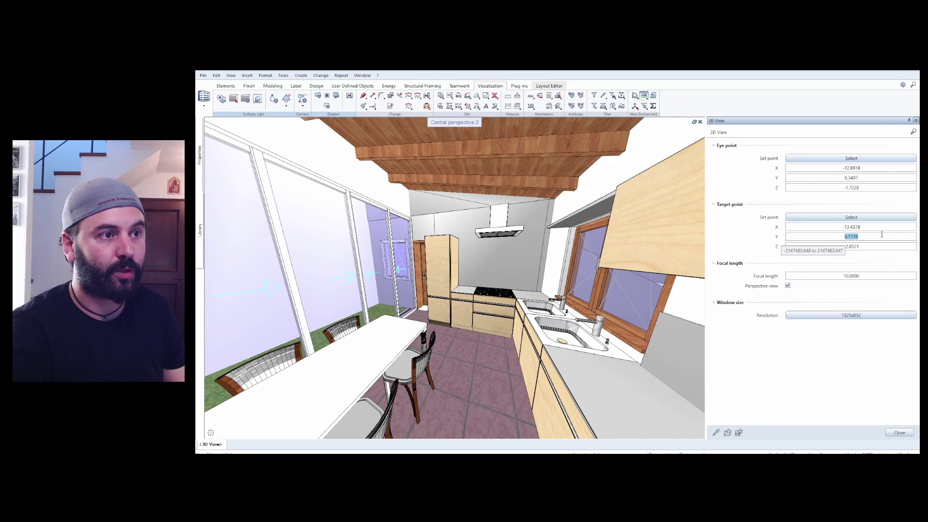
{"action": "type", "text": "0"}
{"action": "key", "text": "Return"}
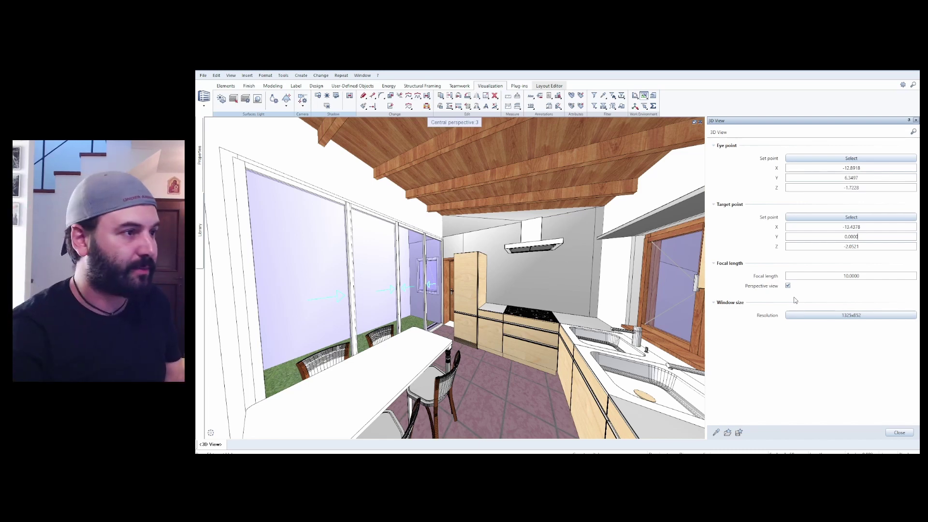
{"action": "left_click", "coordinate": [896, 433]}
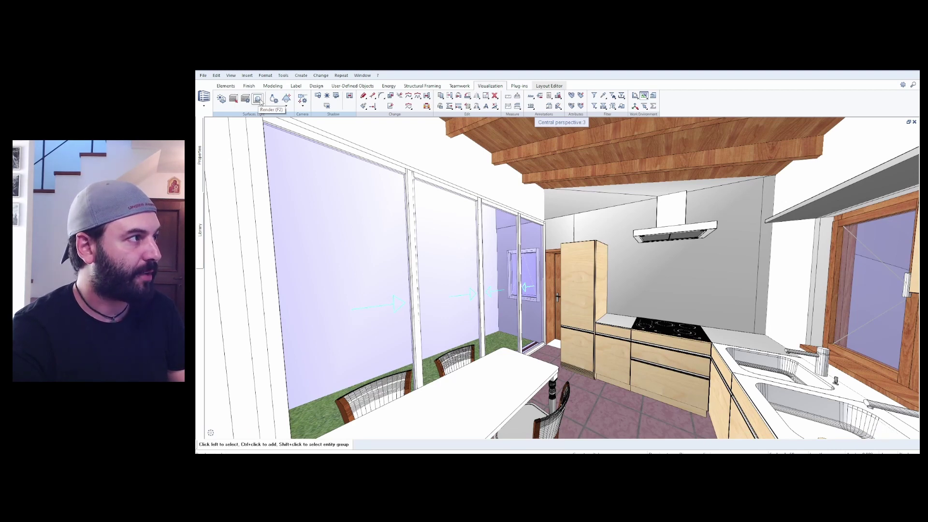
- Set the Cineware render resolution to 1920x1080 Full HD
{"action": "left_click", "coordinate": [257, 99]}
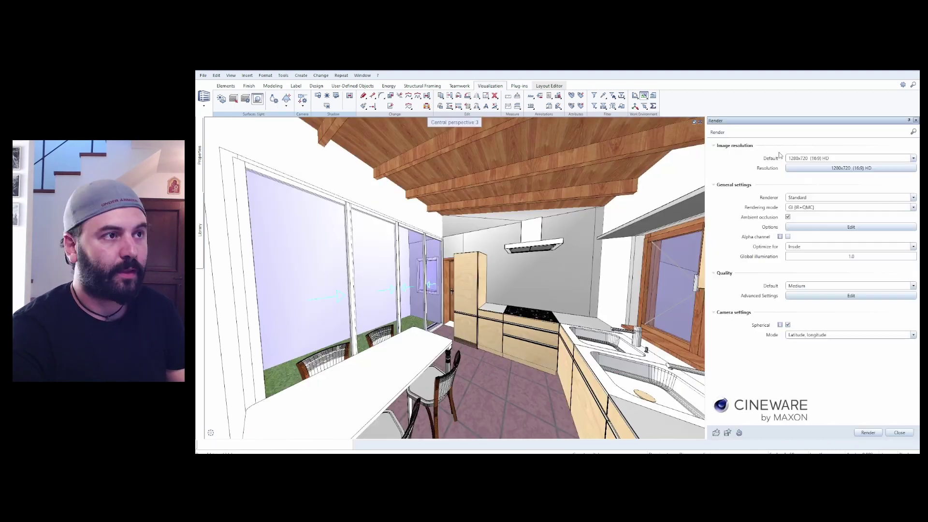
{"action": "left_click", "coordinate": [826, 160]}
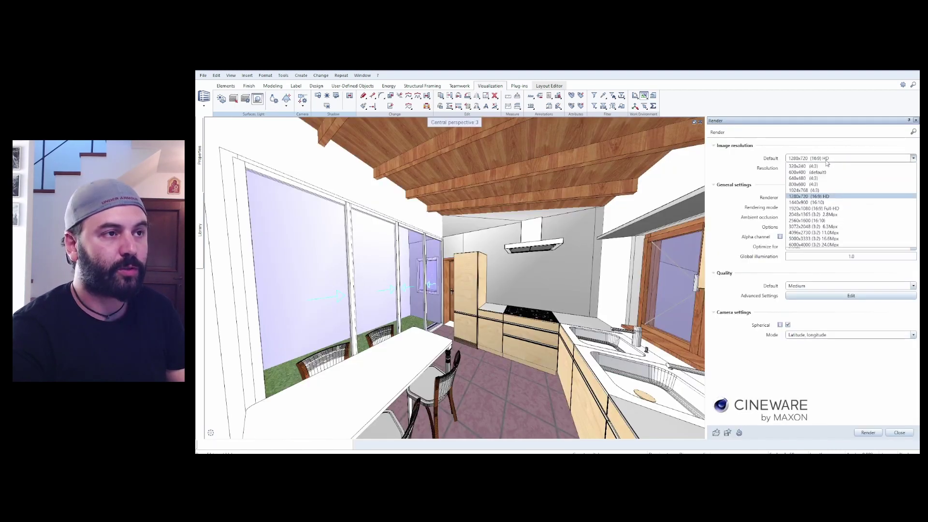
{"action": "left_click", "coordinate": [823, 209]}
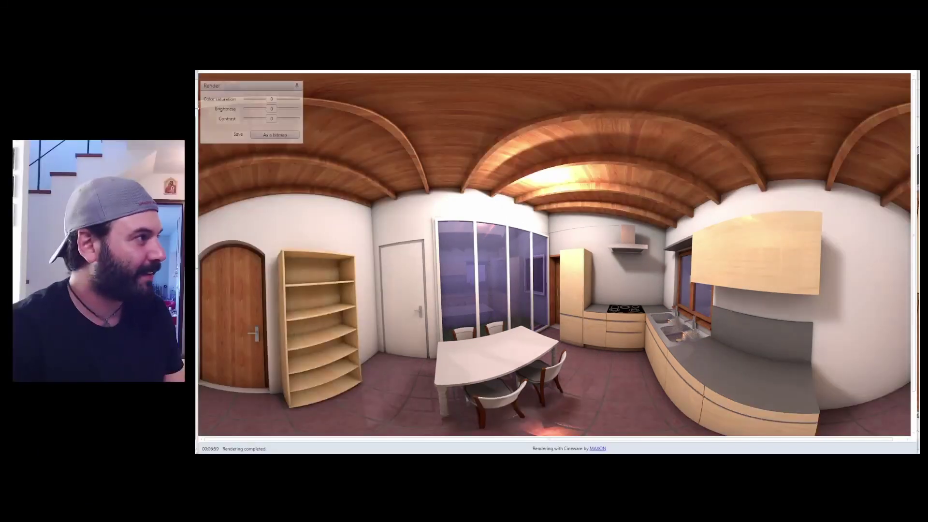
- Move the render adjustments panel aside and save the panorama as kitchen 2.jpg
{"action": "left_click_drag", "start_coordinate": [254, 92], "coordinate": [392, 113]}
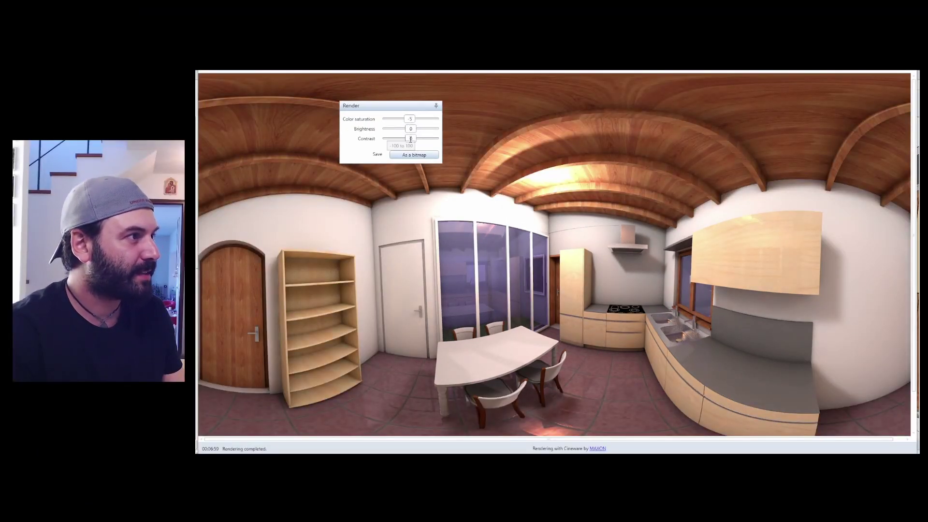
{"action": "left_click", "coordinate": [414, 154]}
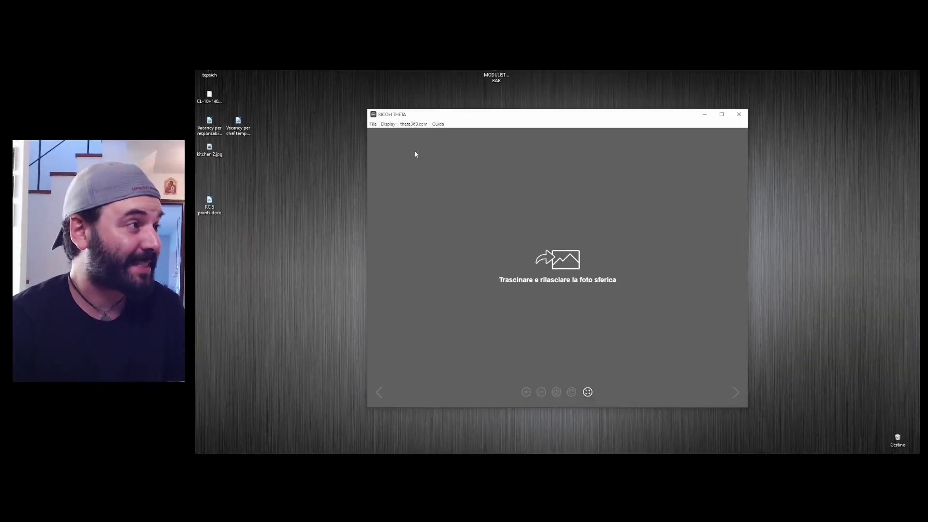
- Load kitchen 2.jpg into RICOH THETA full-window and turn it toward the door and bookshelf
{"action": "left_click_drag", "start_coordinate": [209, 147], "coordinate": [527, 203]}
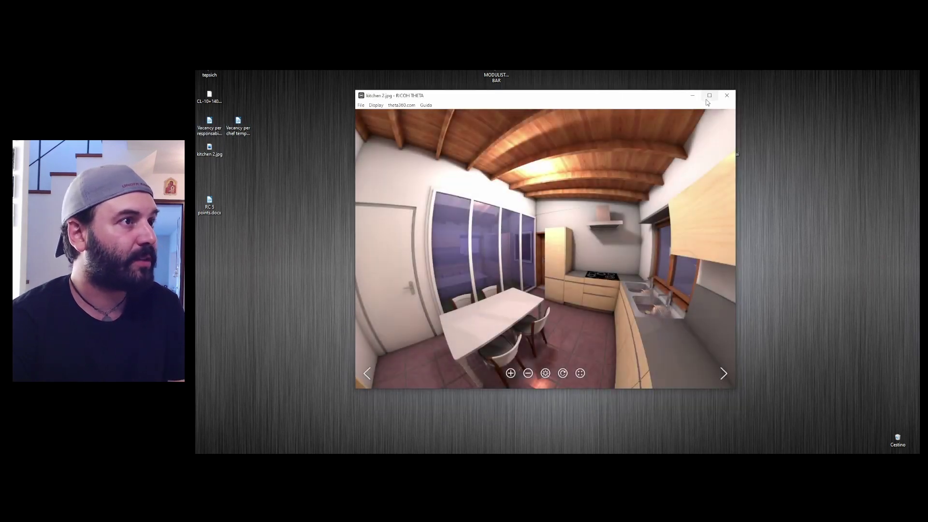
{"action": "double_click", "coordinate": [674, 214]}
{"action": "left_click_drag", "start_coordinate": [422, 274], "coordinate": [686, 319]}
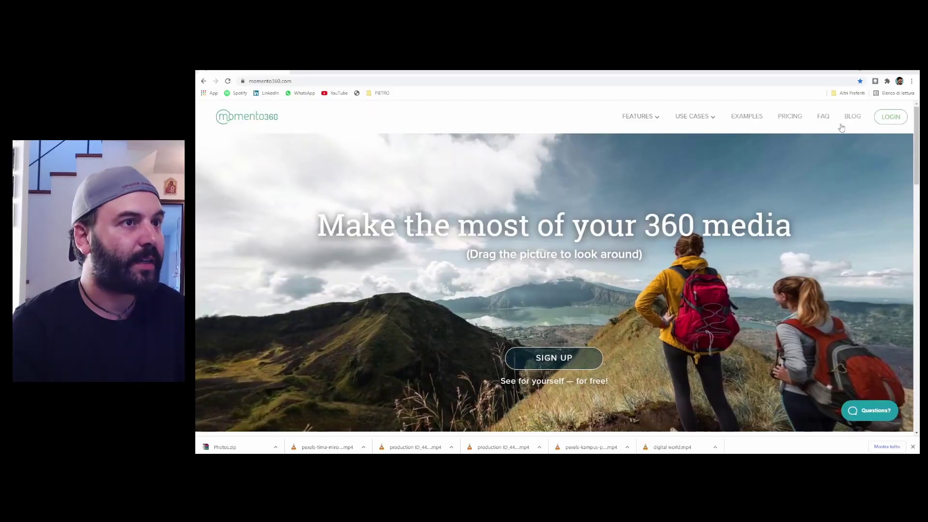
- Log in to Momento360, open kitchen 2 from My Media and rotate it toward the arched door
{"action": "left_click", "coordinate": [891, 117]}
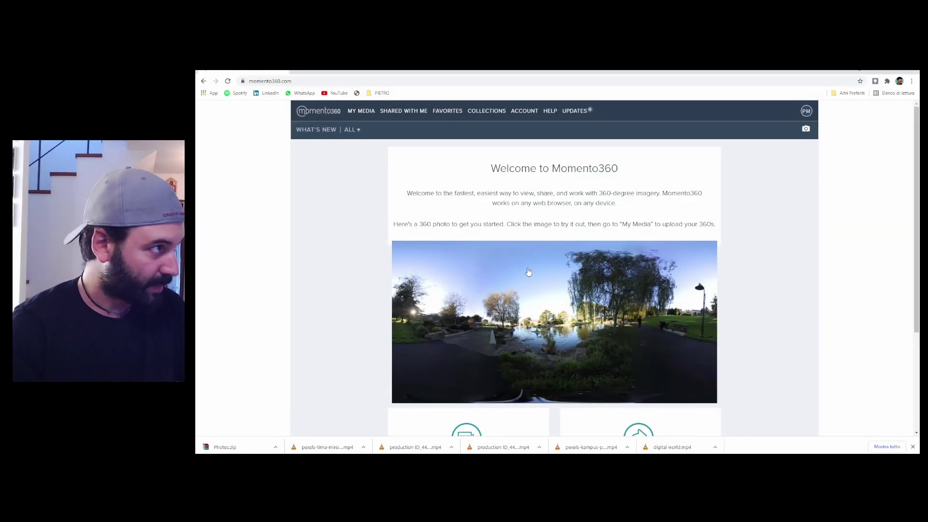
{"action": "left_click", "coordinate": [366, 111]}
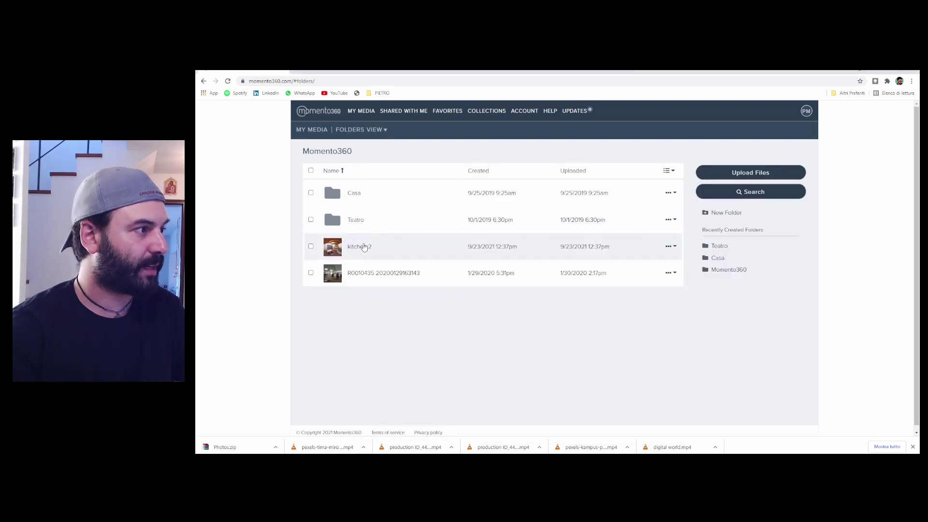
{"action": "left_click", "coordinate": [361, 247]}
{"action": "left_click_drag", "start_coordinate": [501, 250], "coordinate": [690, 176]}
{"action": "left_click_drag", "start_coordinate": [506, 255], "coordinate": [659, 214]}
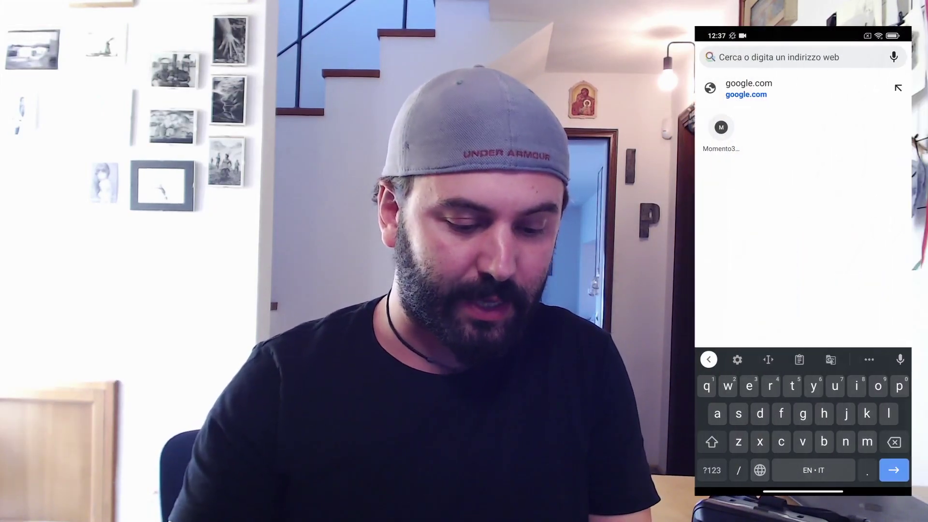
- On the phone, load momento360.com, log in and open kitchen 2 from My Media
{"action": "type", "text": "mom"}
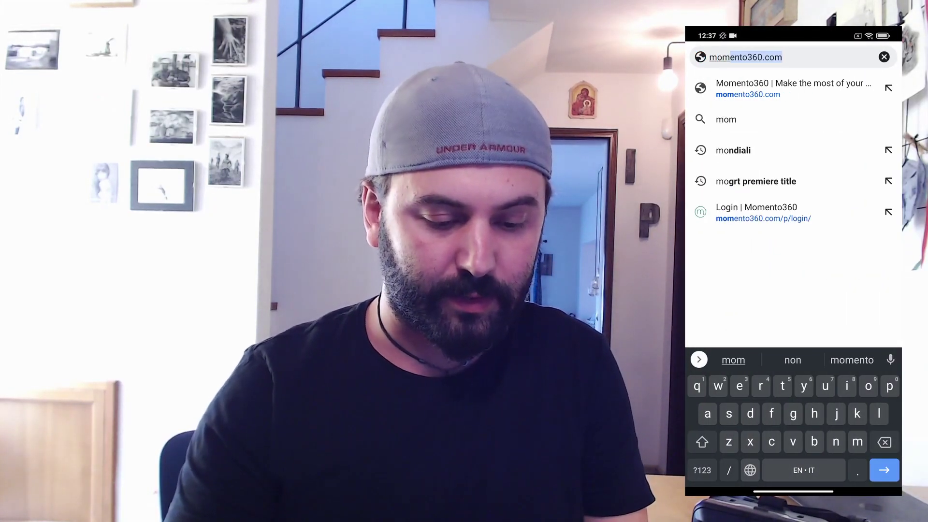
{"action": "type", "text": "ento360.com"}
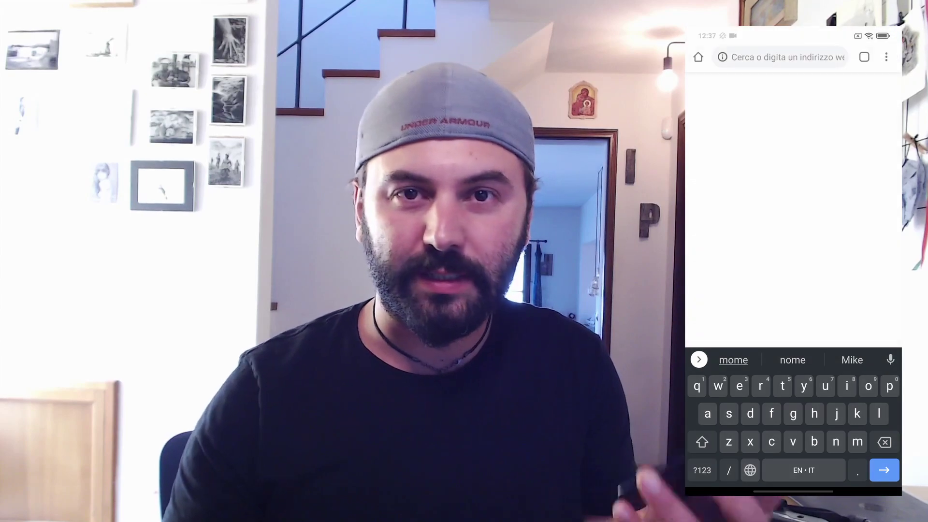
{"action": "left_click", "coordinate": [876, 85]}
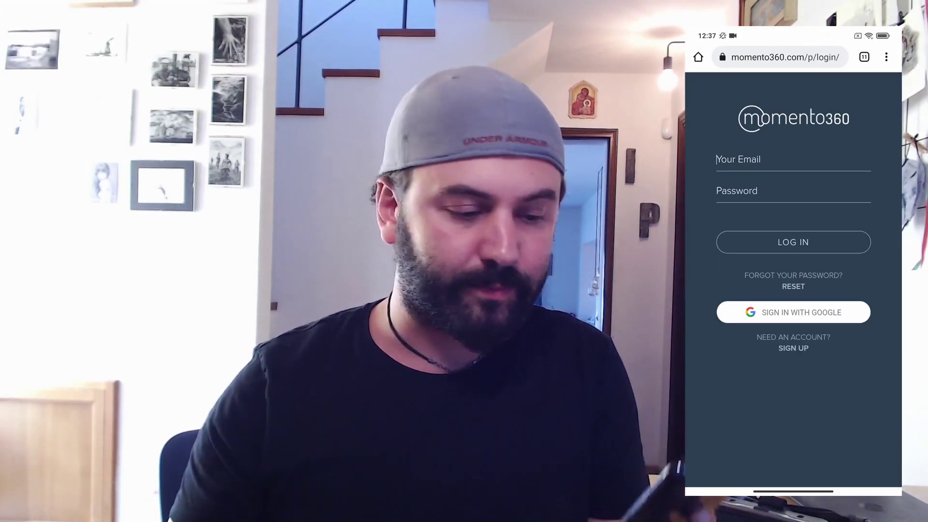
{"action": "left_click", "coordinate": [699, 86]}
{"action": "left_click", "coordinate": [720, 115]}
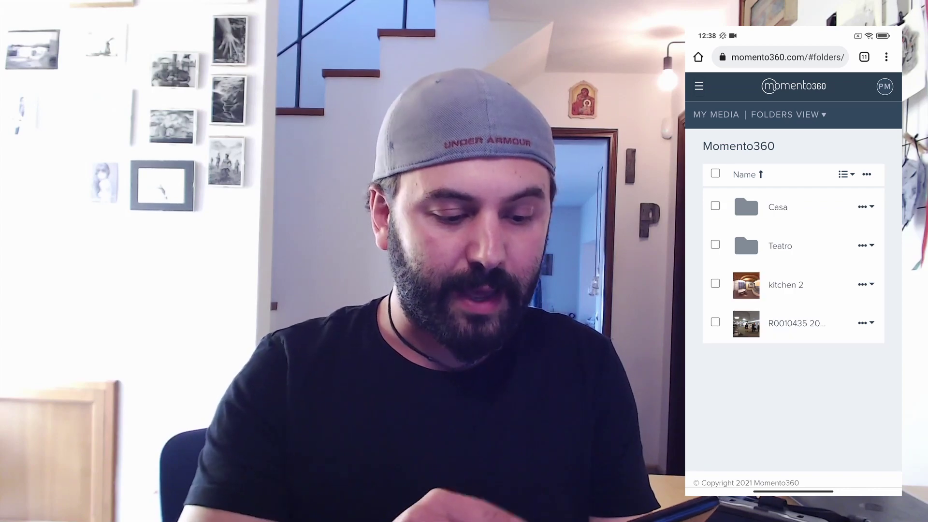
{"action": "left_click", "coordinate": [786, 285]}
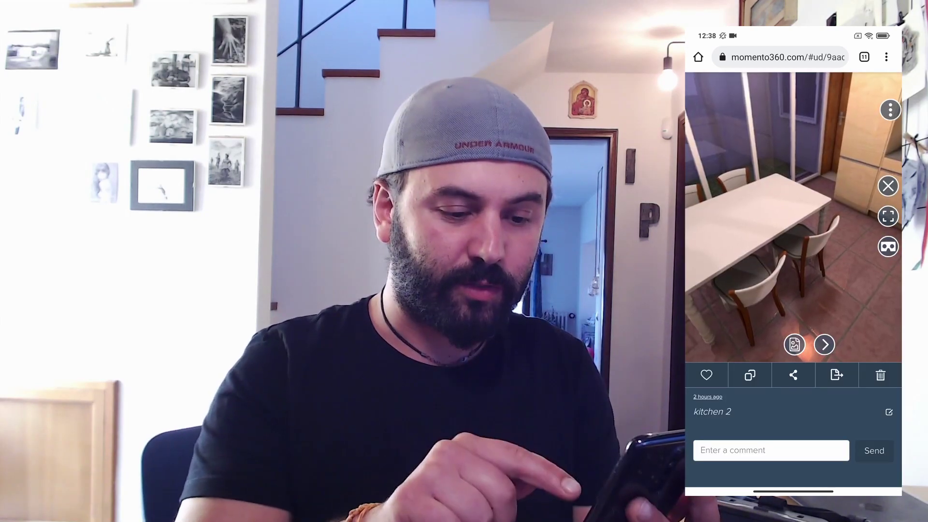